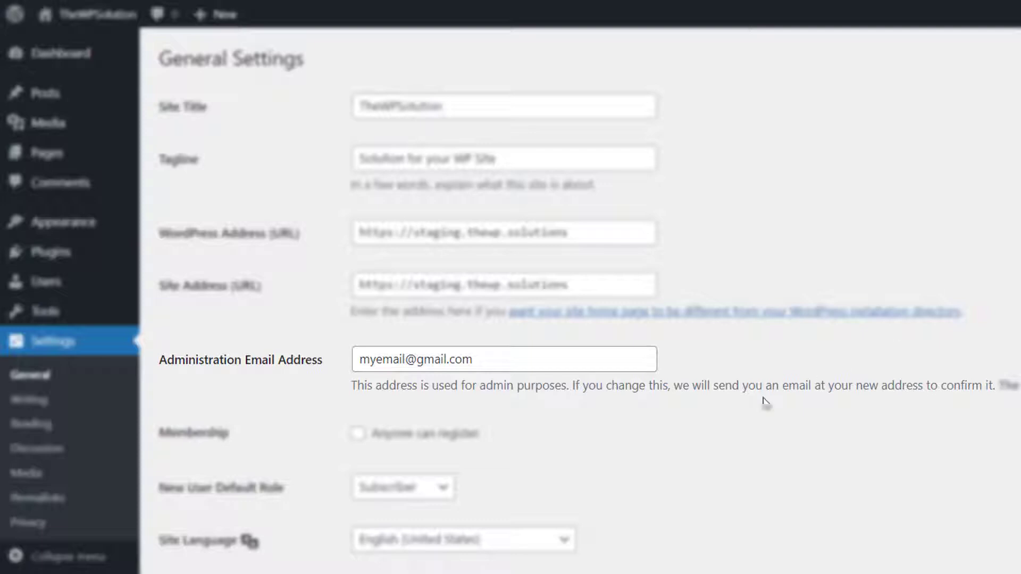
Overwrite the name before the @ in the Administration Email Address with a new name
left_click_drag(475, 362, 447, 360)
left_click(364, 359)
left_click_drag(361, 359, 483, 358)
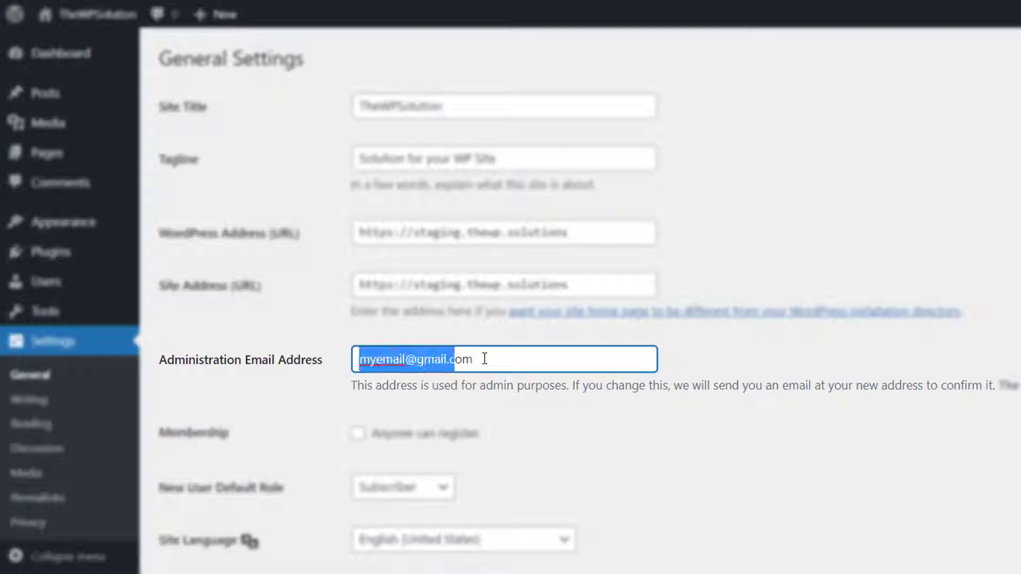
left_click(495, 358)
left_click_drag(410, 360, 359, 359)
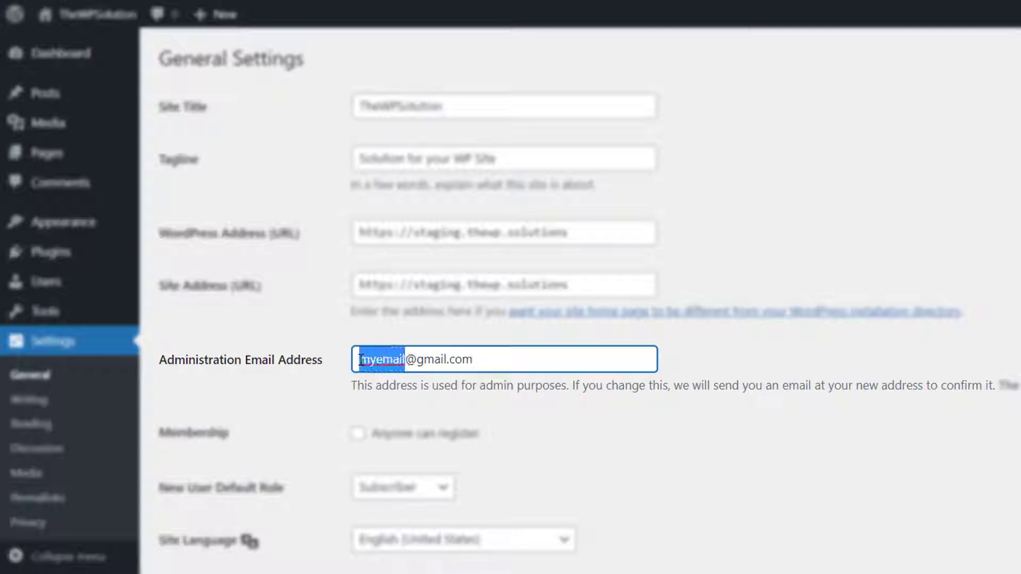
left_click(494, 358)
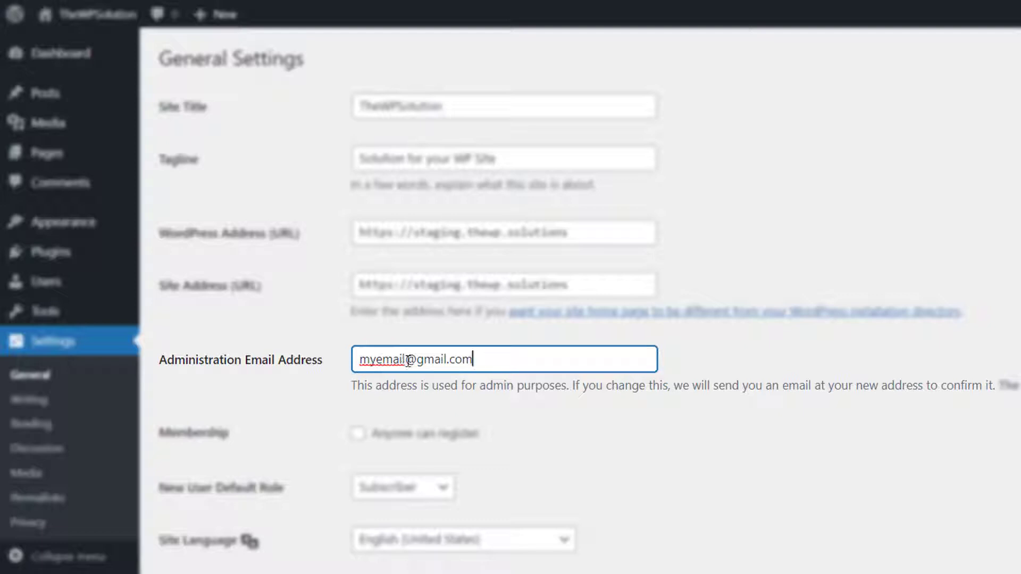
left_click_drag(405, 359, 354, 358)
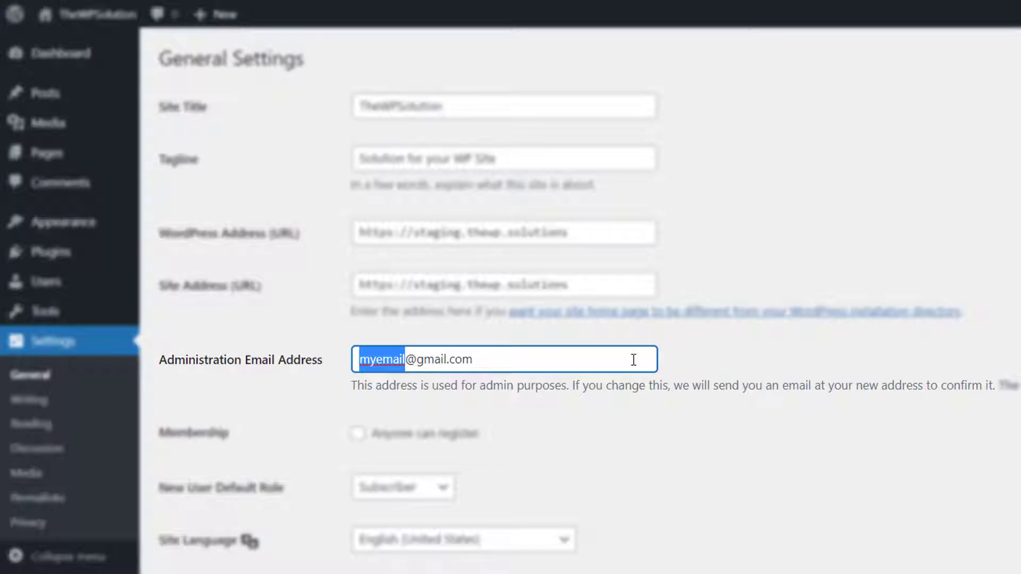
type("lokesh")
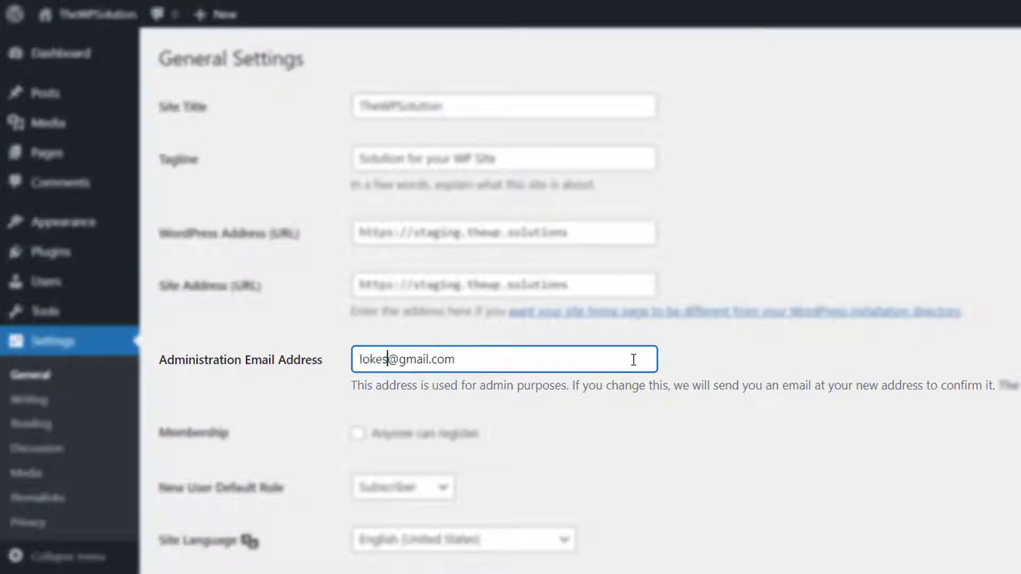
left_click(719, 363)
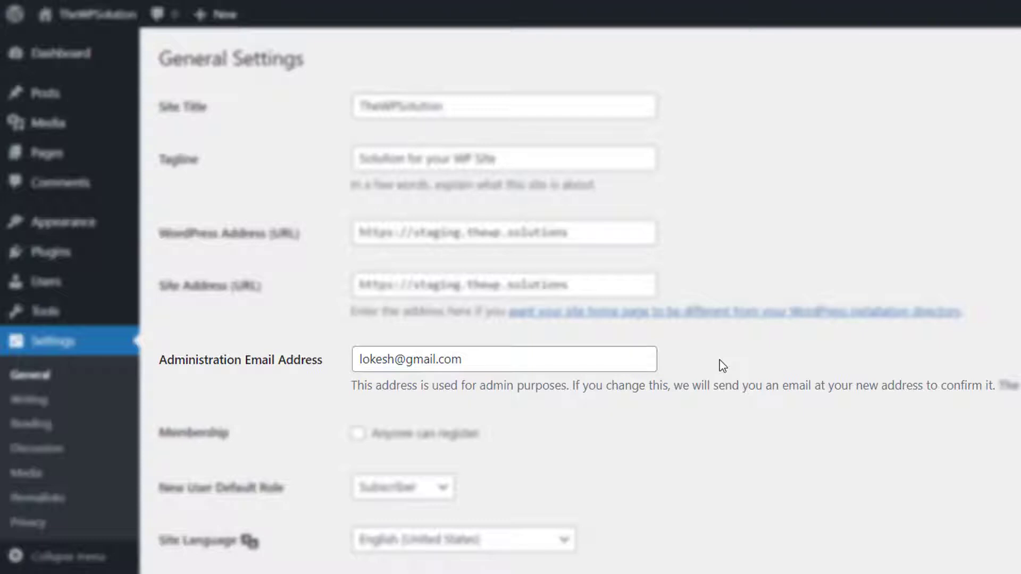
scroll(482, 431, "down", 5)
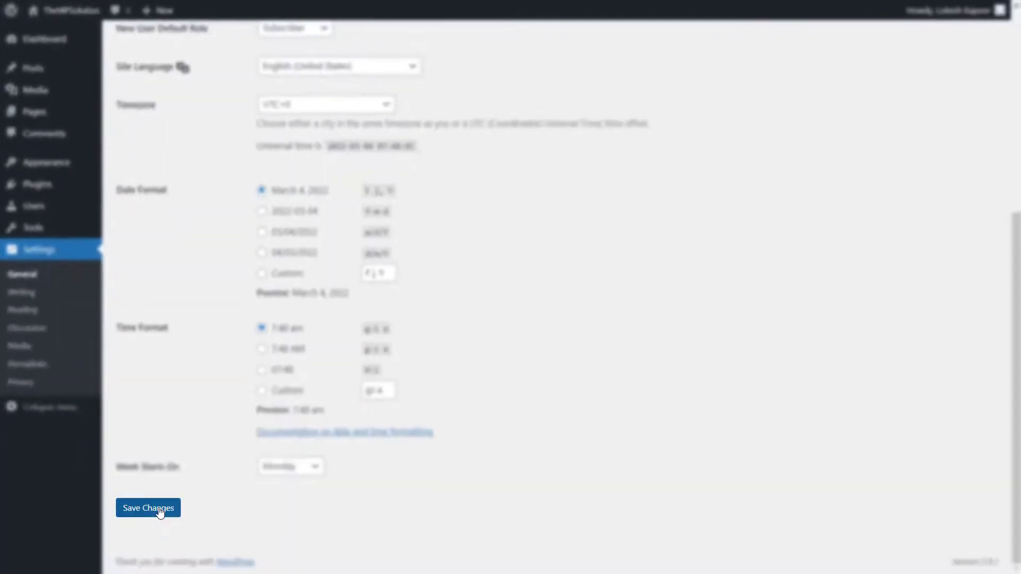
Save General Settings and compare the still-current admin email with the pending address in the notice
left_click(215, 573)
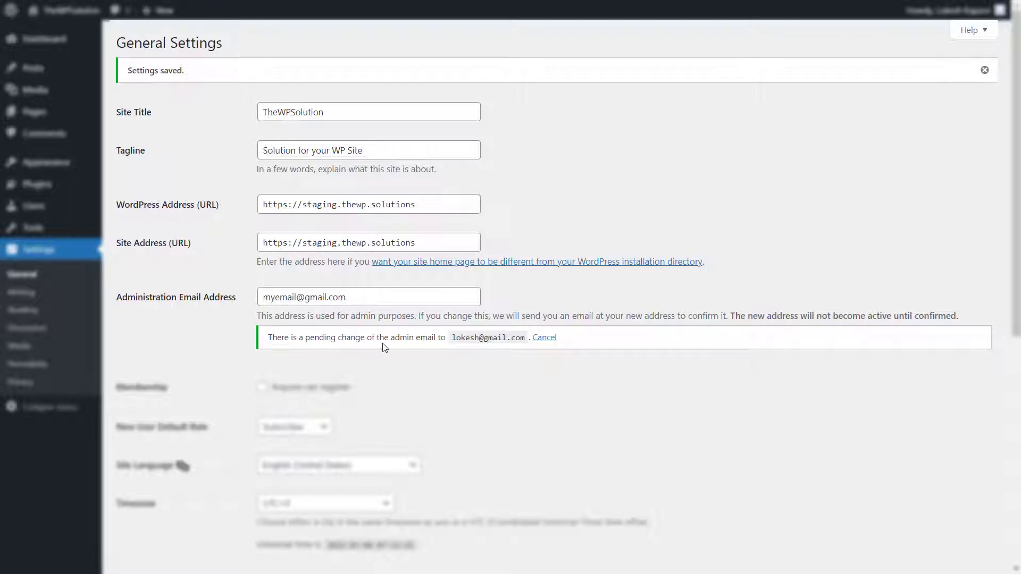
left_click_drag(448, 337, 529, 338)
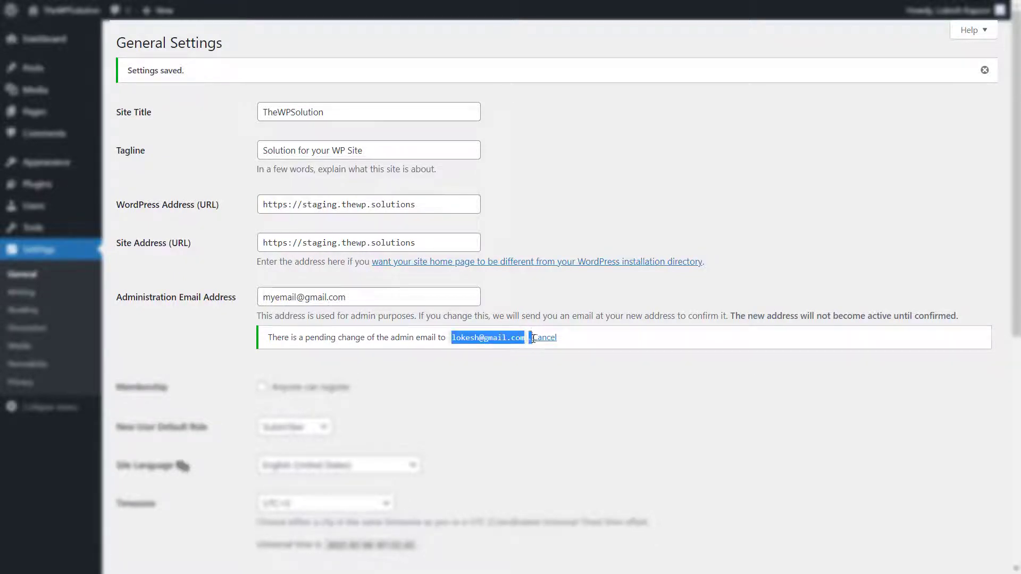
left_click(554, 373)
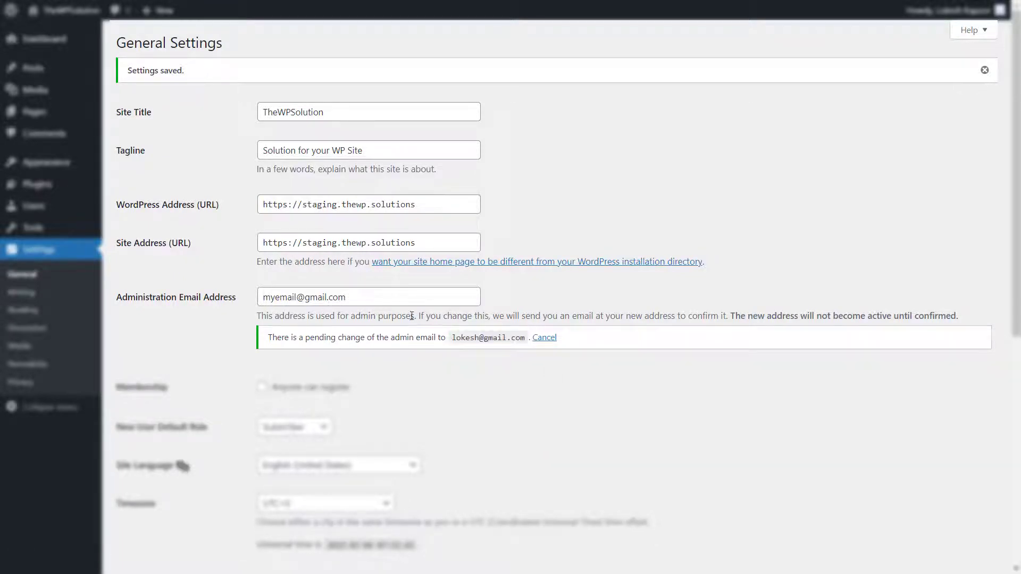
triple_click(301, 299)
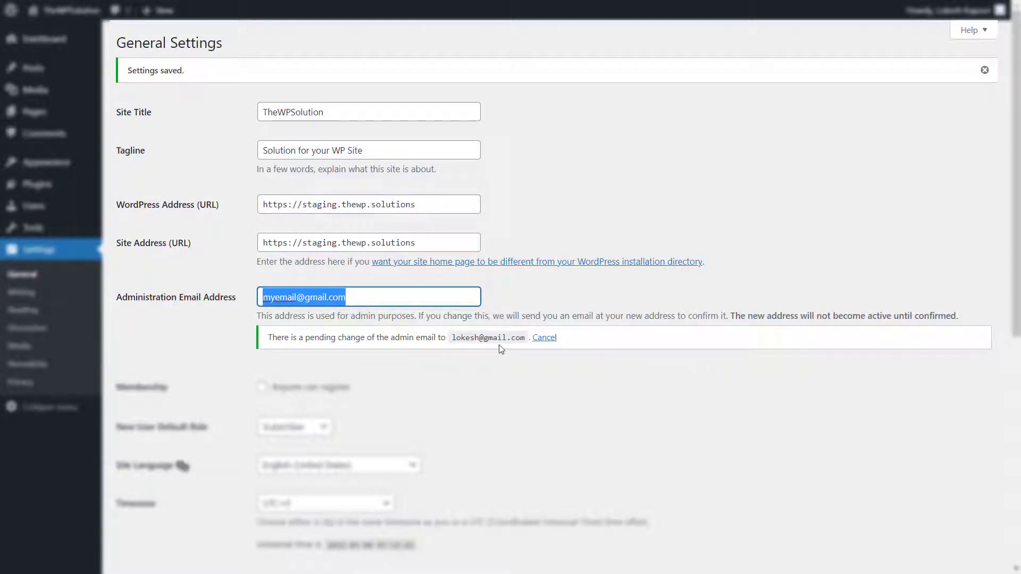
left_click_drag(453, 339, 524, 339)
left_click(578, 372)
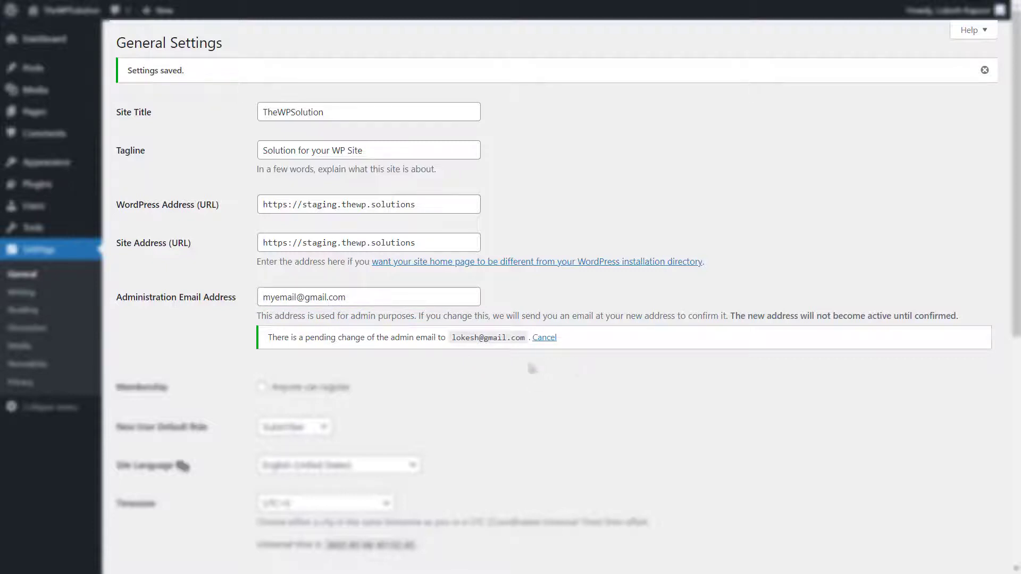
double_click(280, 297)
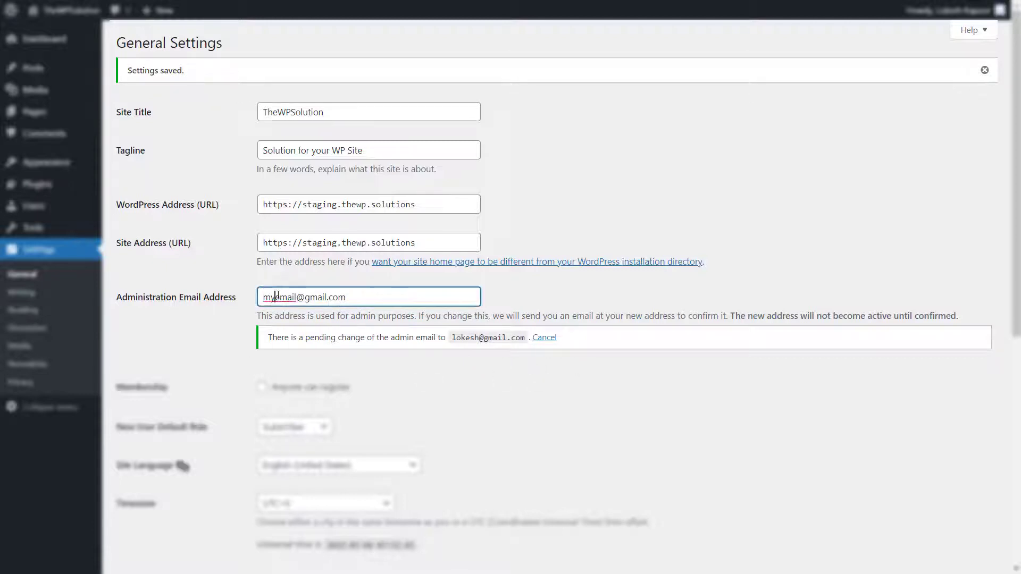
left_click(364, 299)
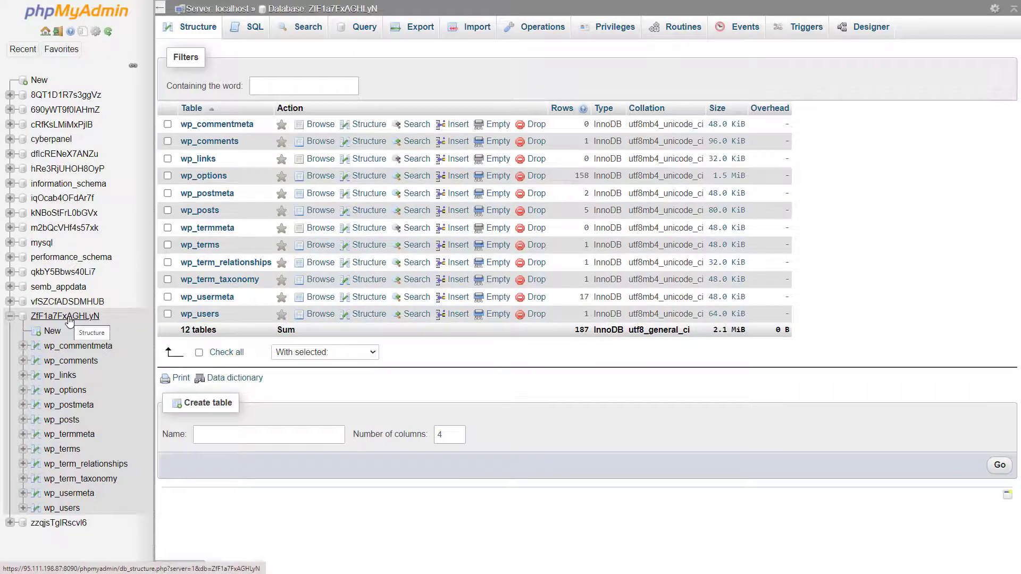
Browse the rows of the wp_options table in phpMyAdmin
left_click(221, 180)
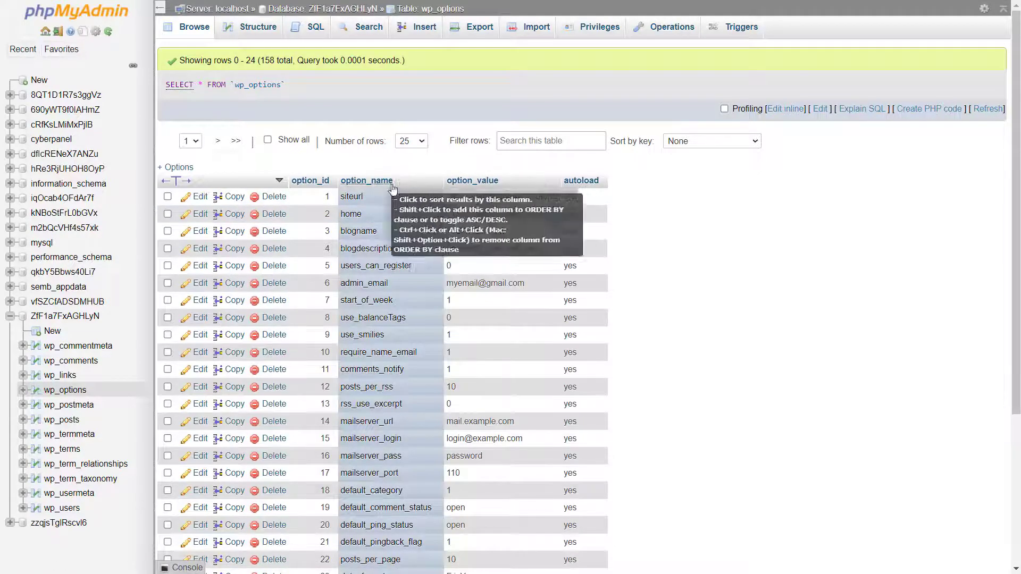
Open the admin_email (option_id 6) option_value cell inline and close it without changes
double_click(344, 285)
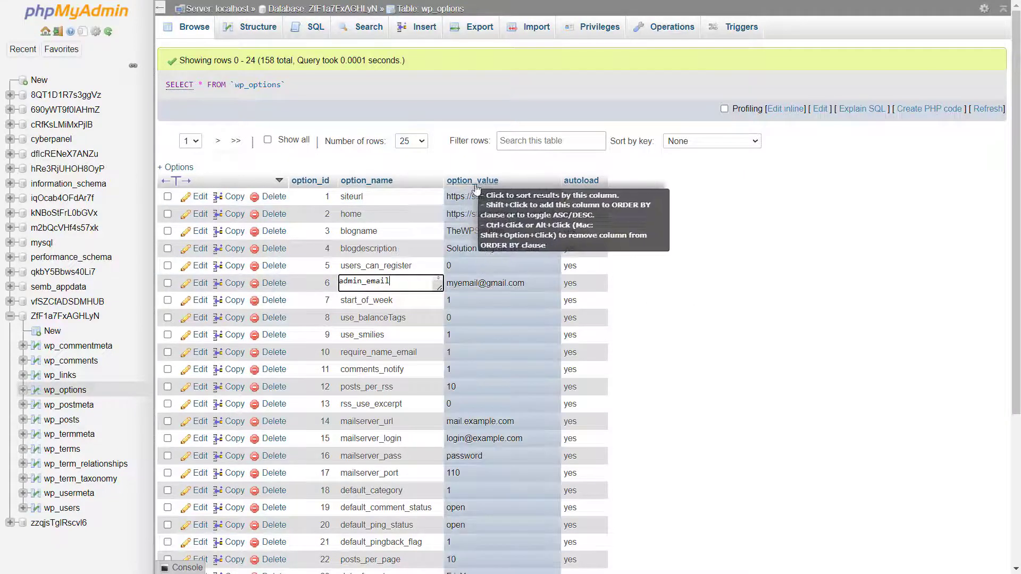
double_click(458, 285)
double_click(498, 285)
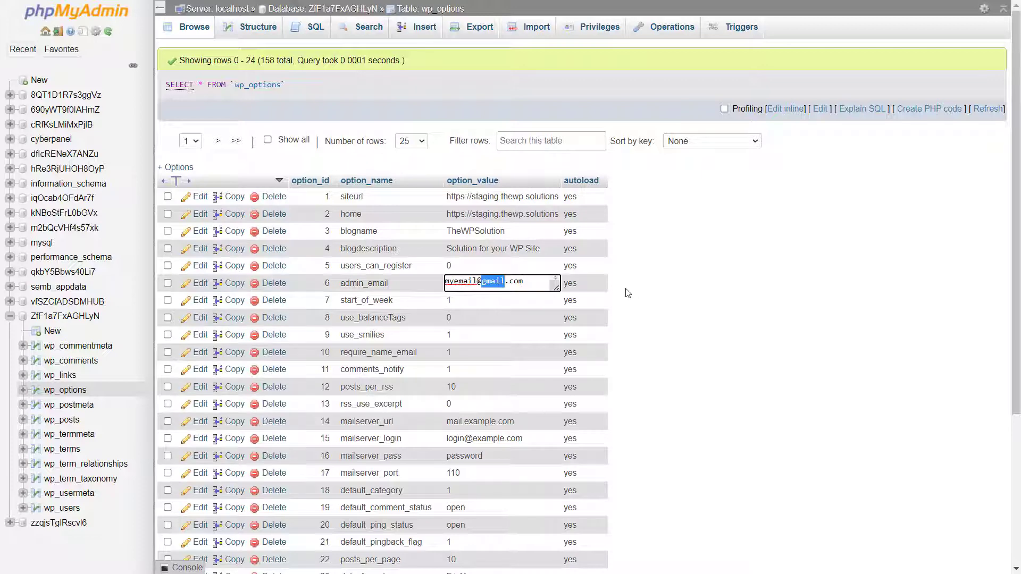
left_click(805, 295)
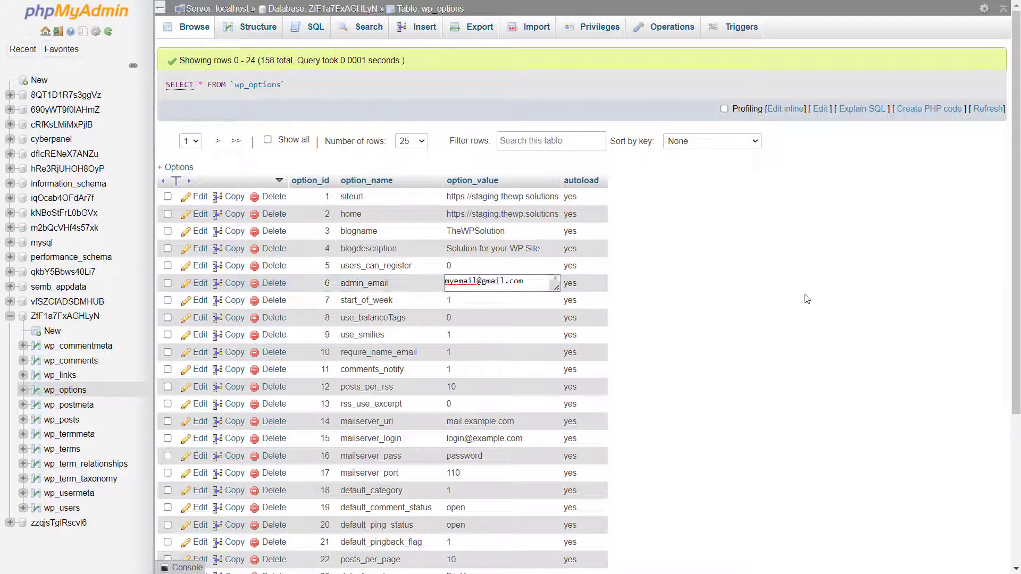
double_click(478, 282)
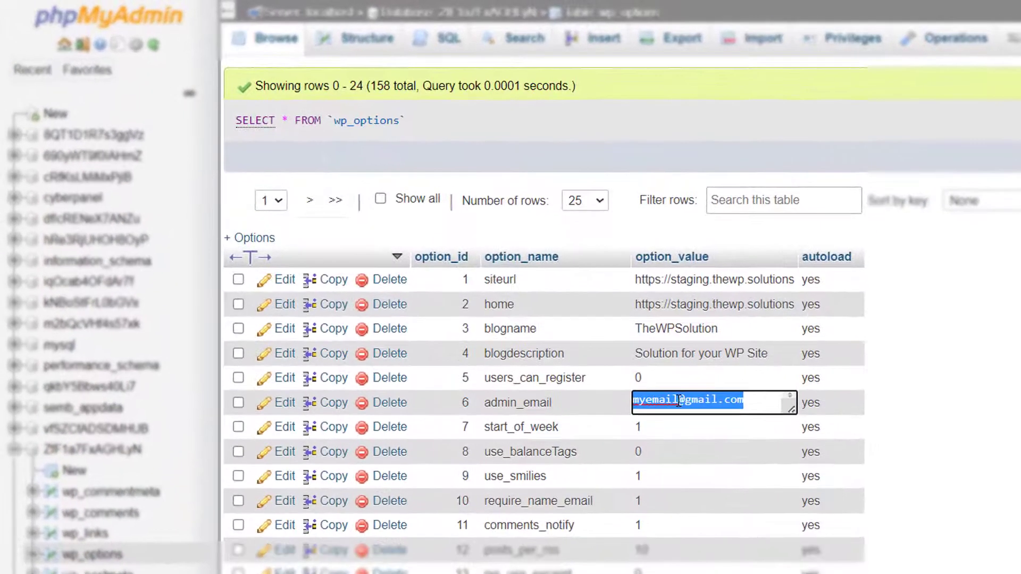
left_click(992, 427)
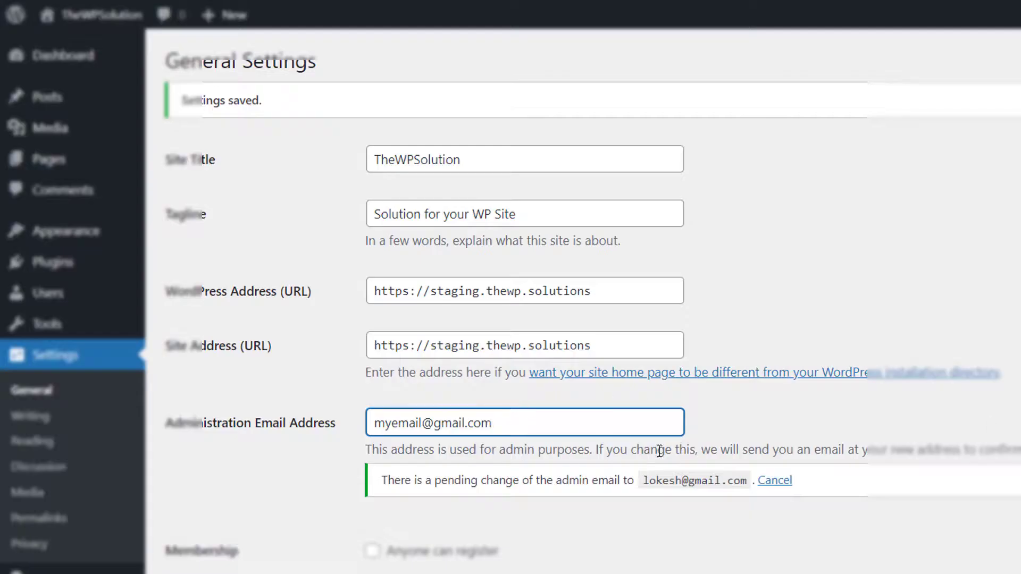
Copy the pending new admin email address from the notice under the email field
triple_click(664, 479)
left_click(734, 484)
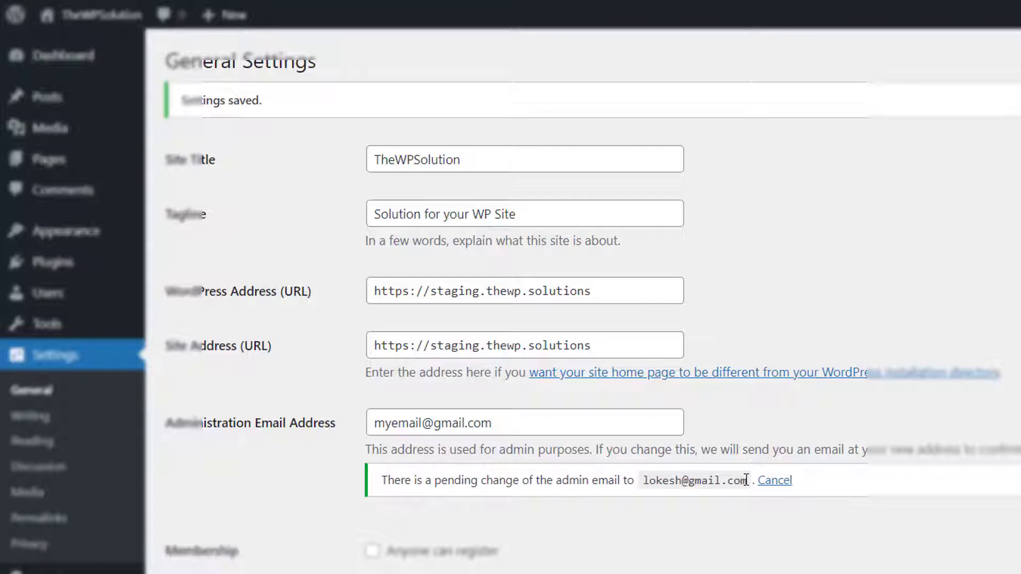
left_click_drag(744, 481, 642, 477)
right_click(643, 478)
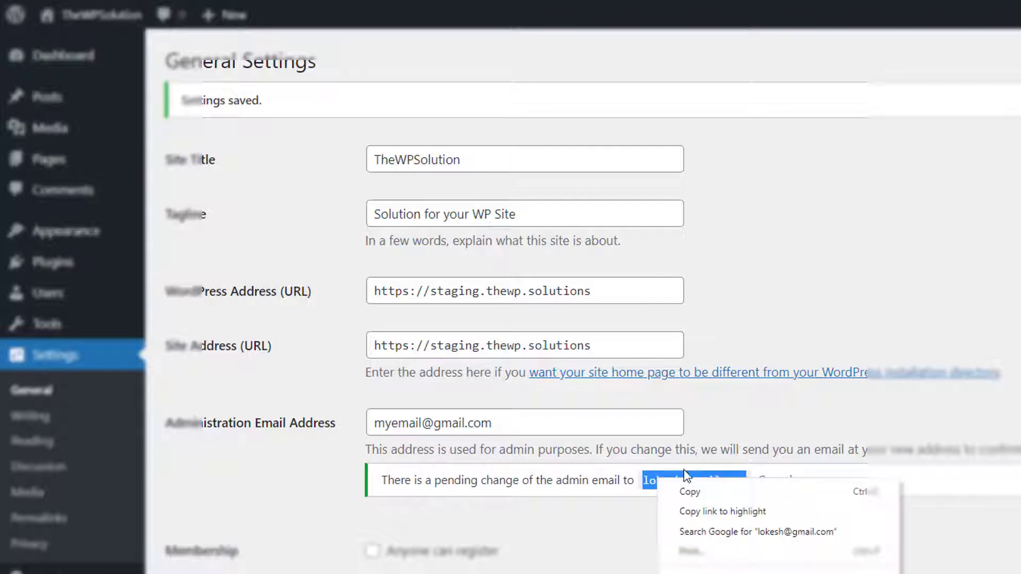
left_click(707, 492)
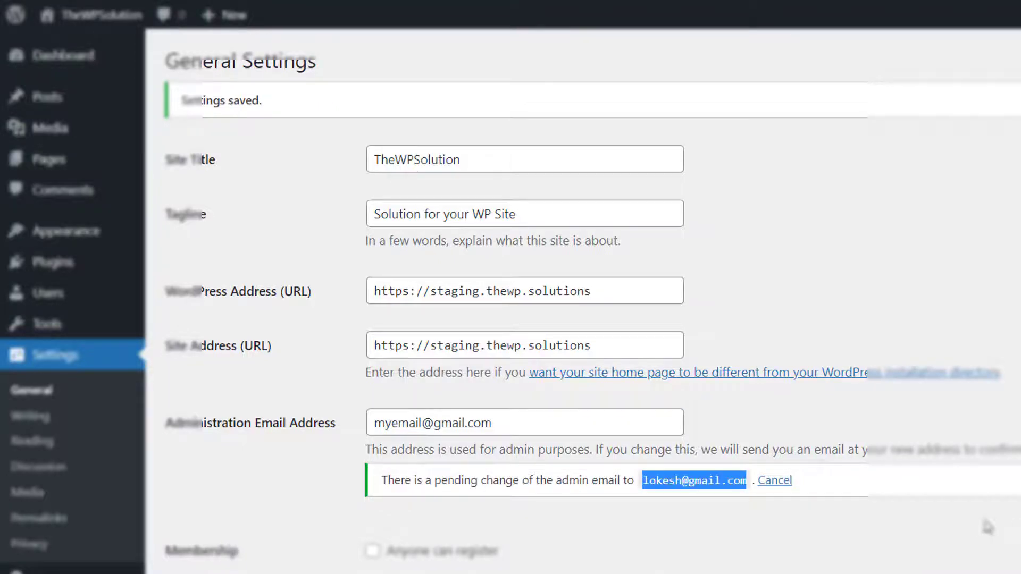
left_click(847, 426)
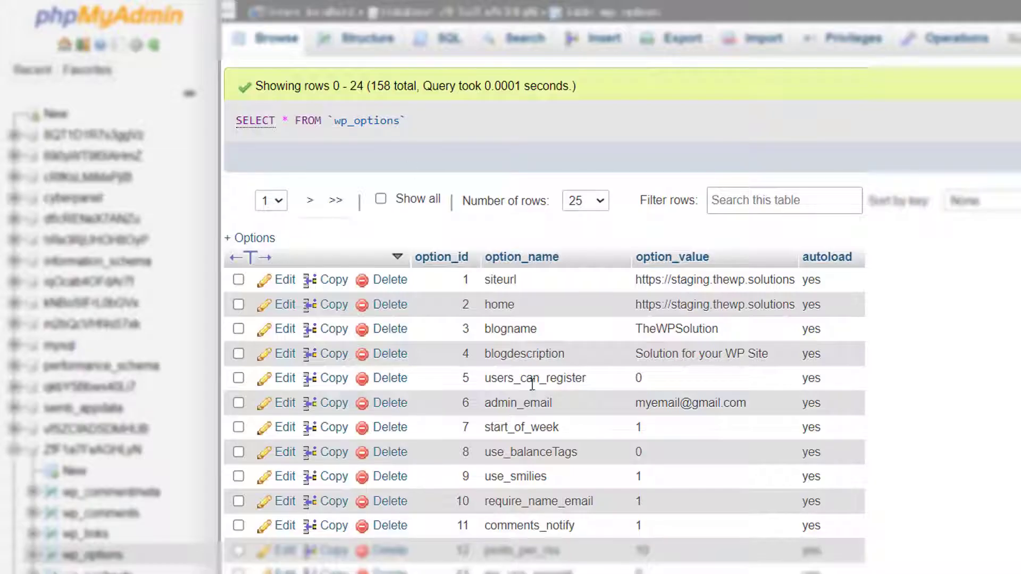
Replace the admin_email option_value with the copied pending address and save it (1 row affected)
double_click(659, 407)
key("ctrl+a")
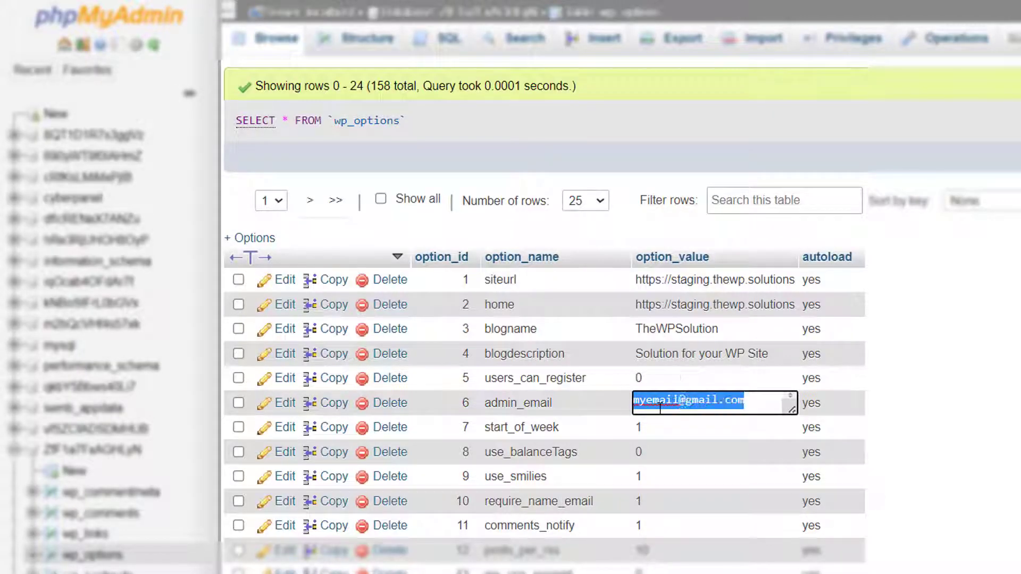
key("ctrl+v")
left_click(955, 415)
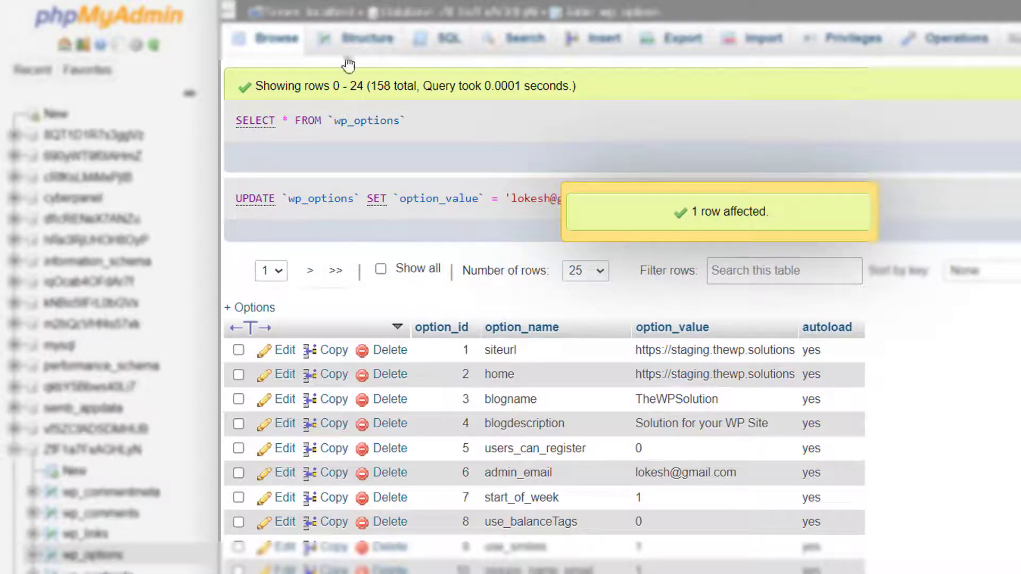
key("ctrl+Tab")
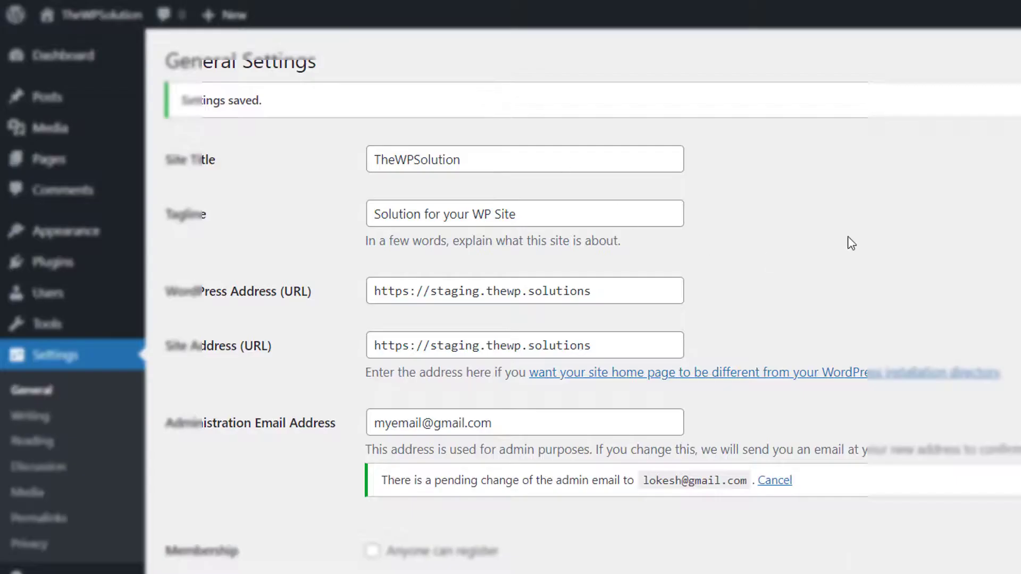
Reload General Settings and verify the new admin email appears without a pending-change notice
right_click(847, 242)
left_click(941, 322)
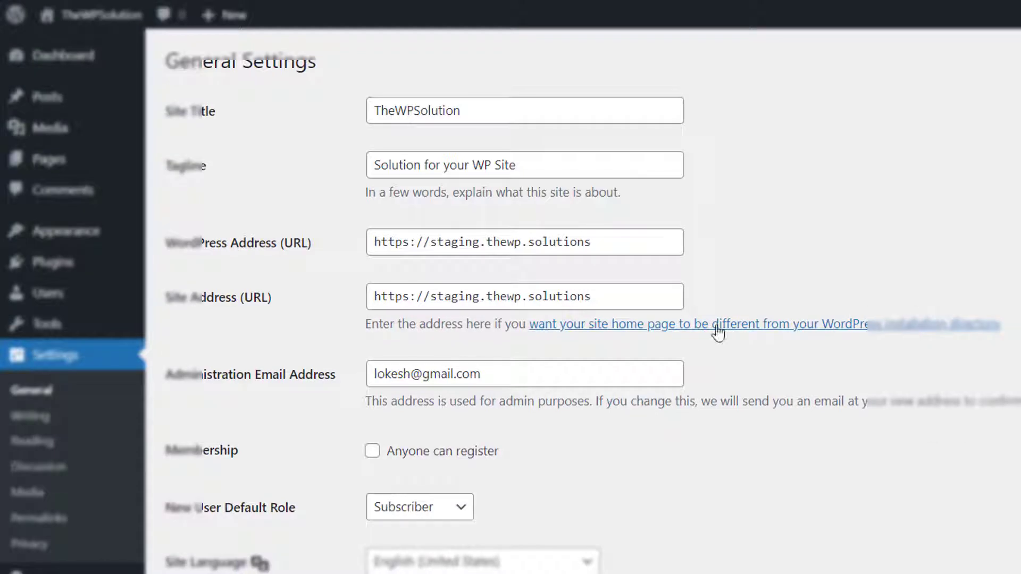
left_click_drag(370, 379, 501, 382)
left_click(853, 519)
key("ctrl+Tab")
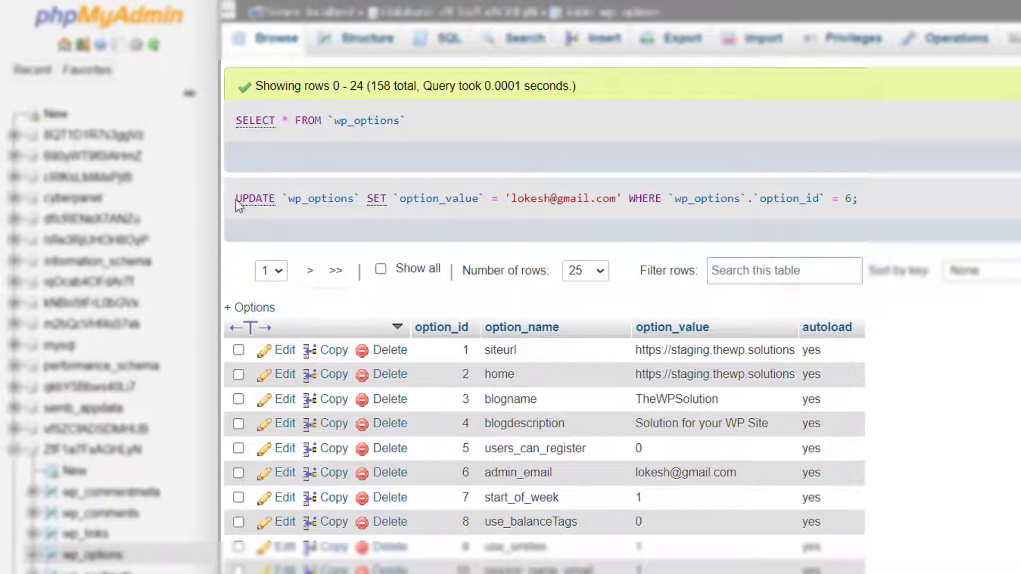
Copy the executed UPDATE query and paste it over the default query in the SQL editor
left_click_drag(236, 202, 870, 213)
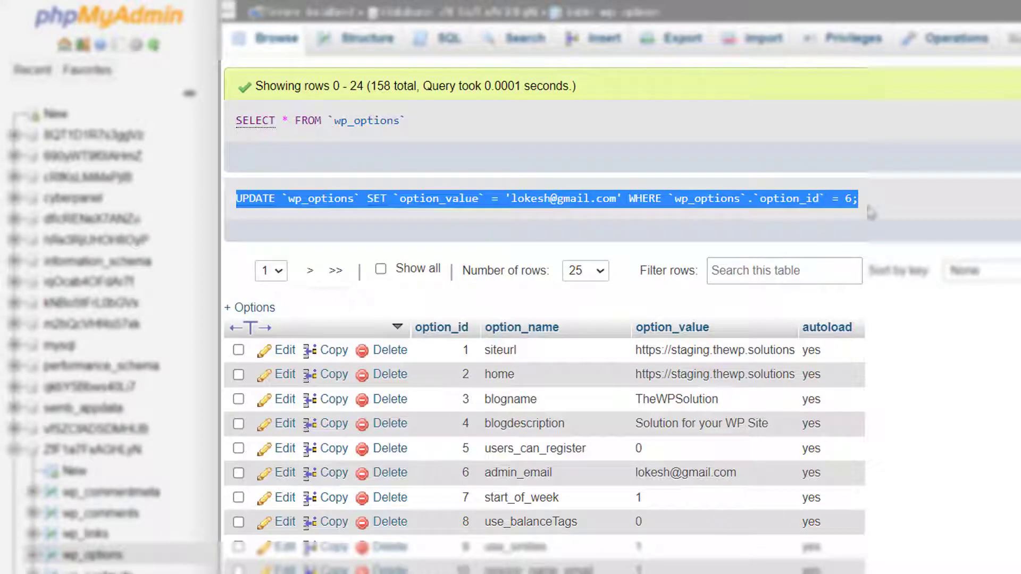
left_click(442, 43)
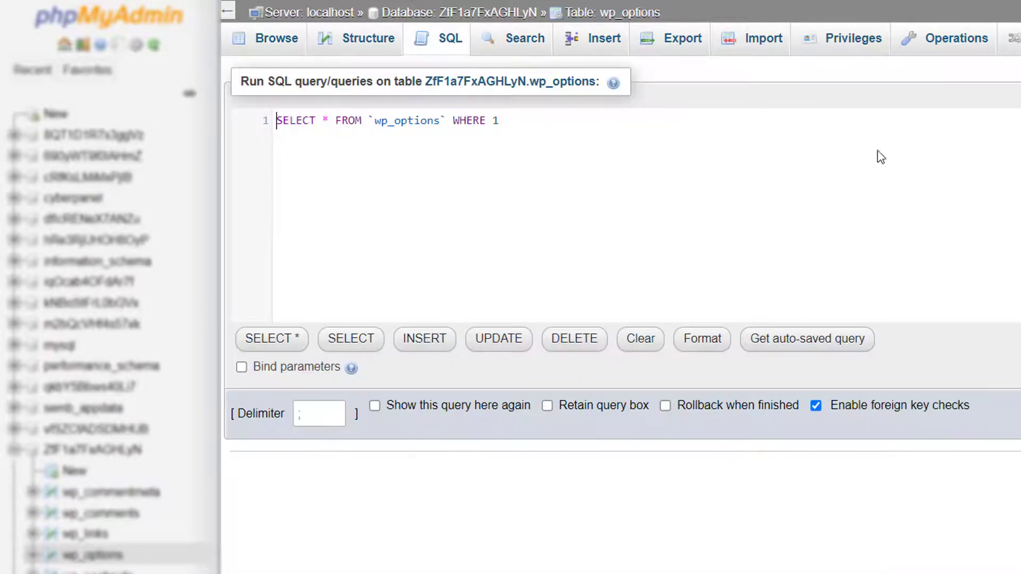
left_click(588, 162)
key("ctrl+a")
key("ctrl+v")
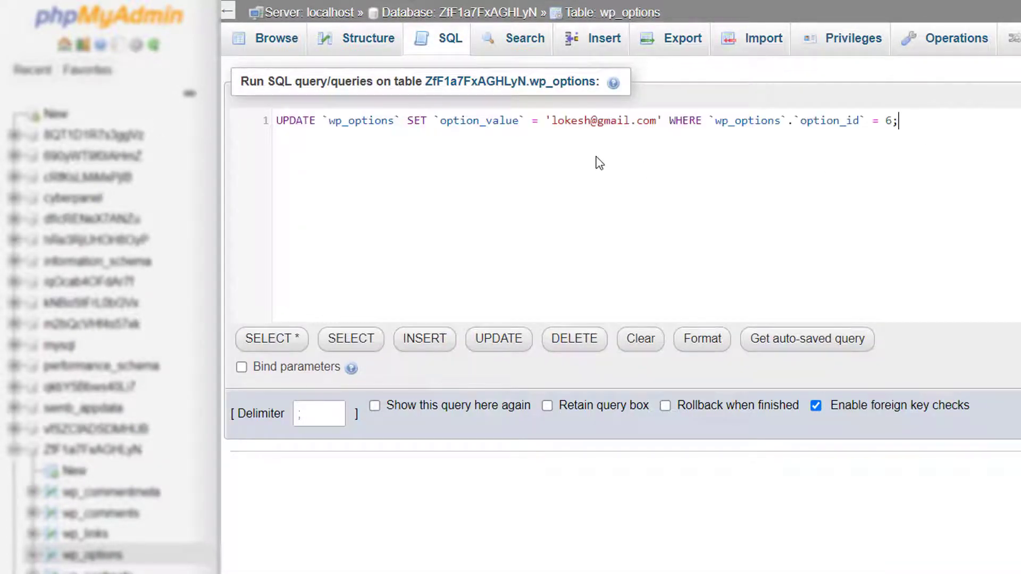
Change the email's name part and switch the WHERE clause from option_id to option_value
mouse_move(550, 120)
left_mouse_down()
mouse_move(591, 119)
mouse_move(551, 119)
left_mouse_up()
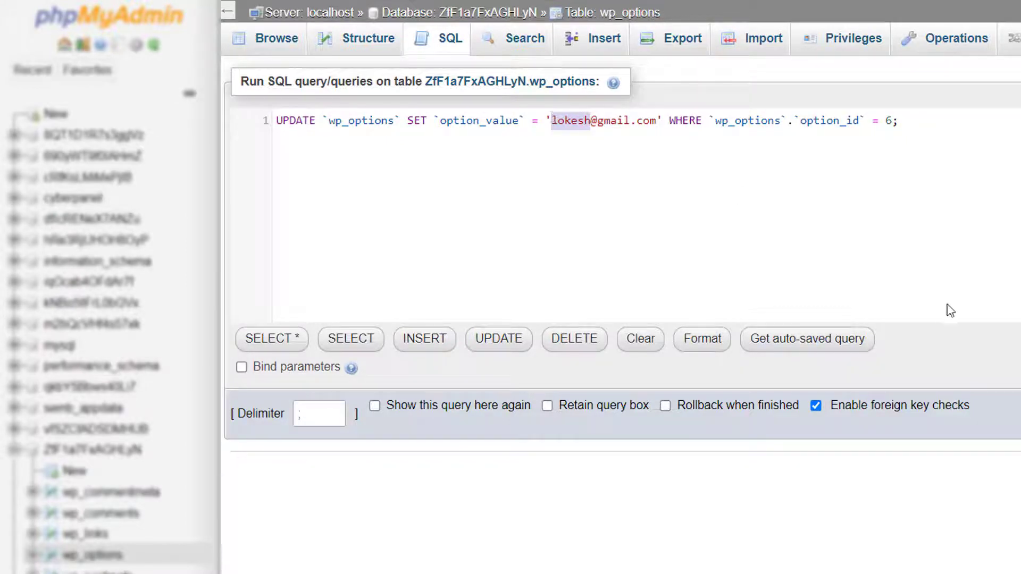
type("droidcrunch")
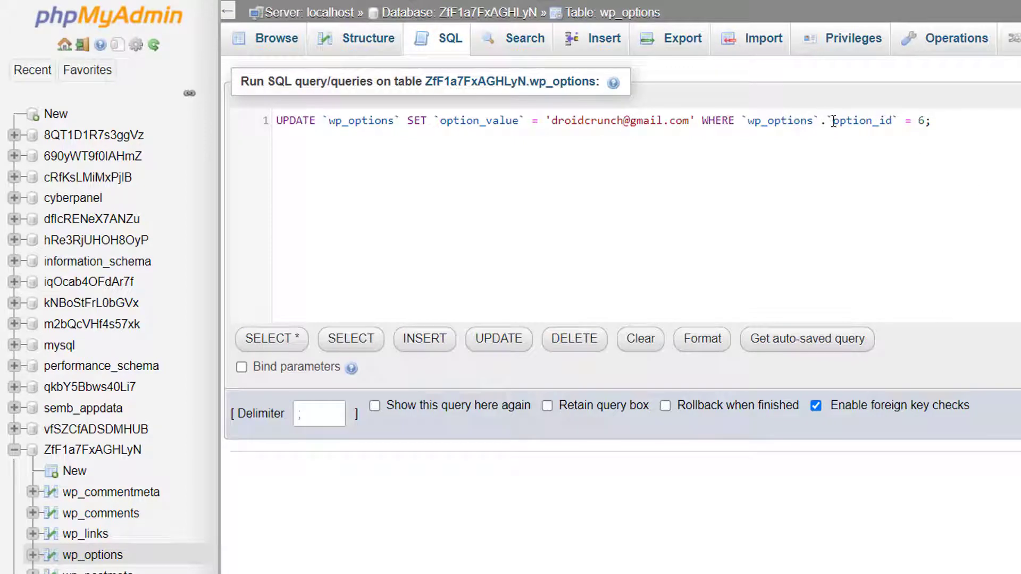
left_click_drag(832, 121, 892, 121)
key("BackSpace")
type("option_value")
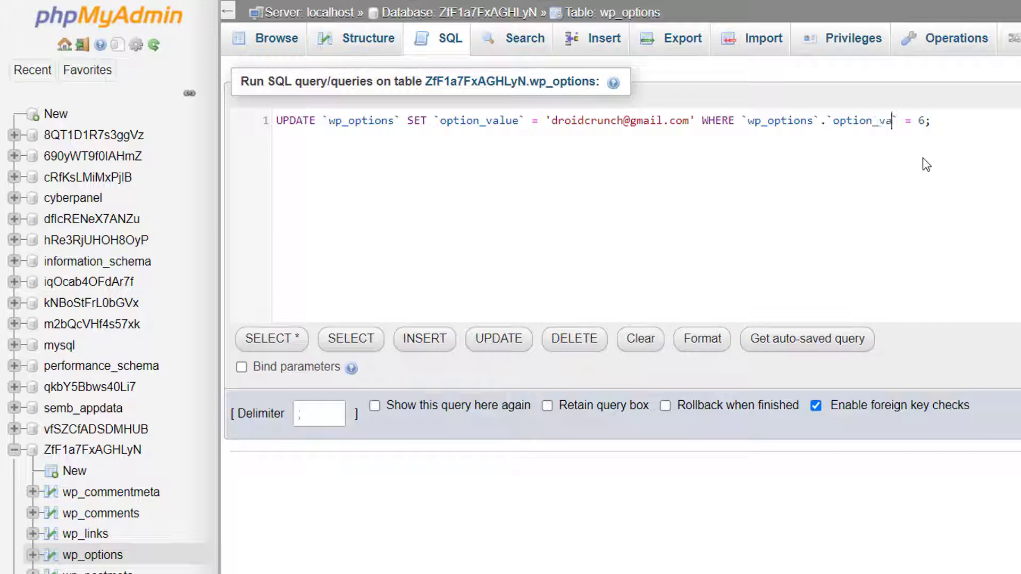
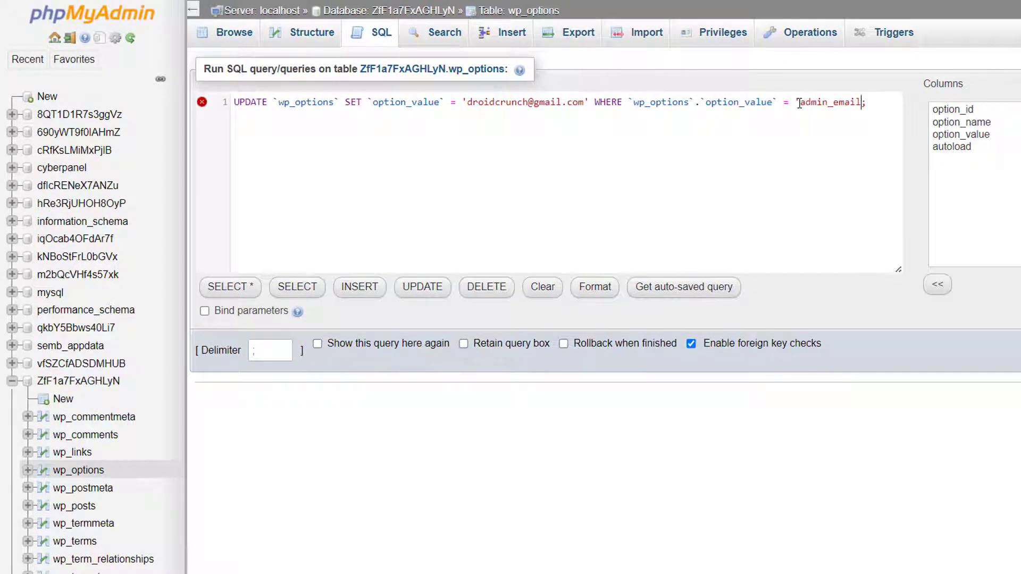
Close the quote after admin_email and run the UPDATE query, which affects 0 rows
key("ctrl+a")
key("ctrl+c")
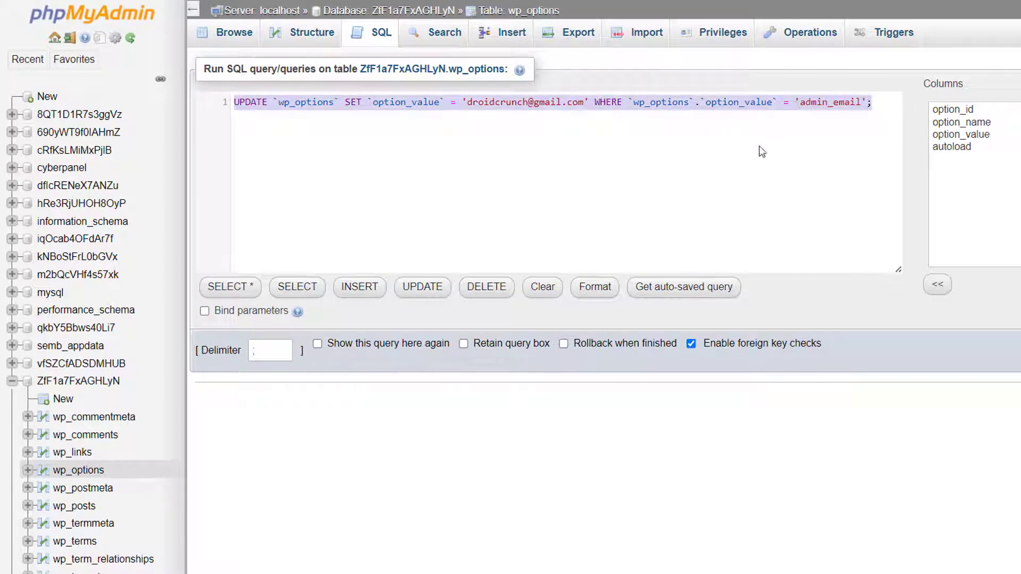
left_click(830, 171)
key("ctrl+Return")
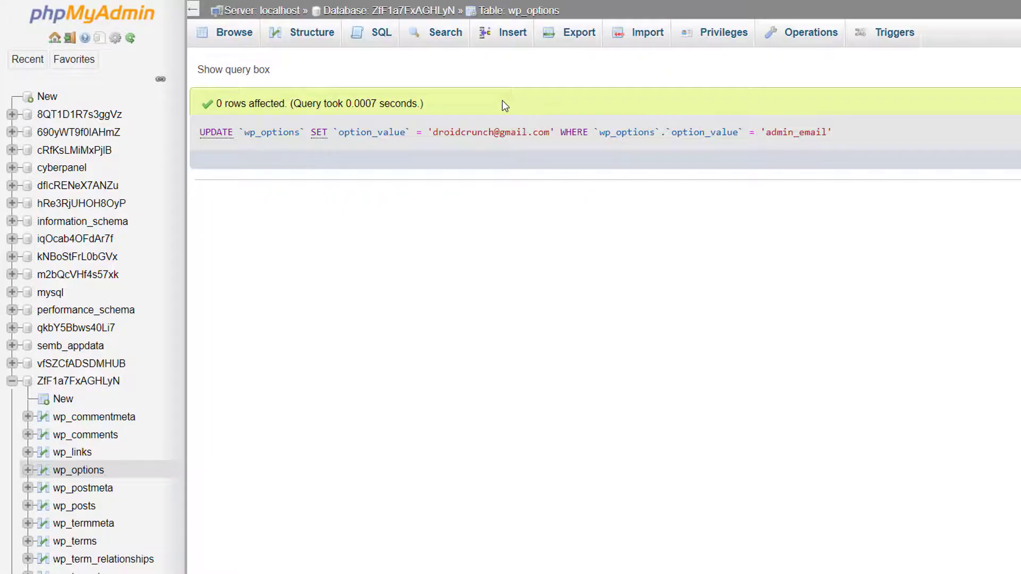
key("ctrl+Tab")
right_click(688, 149)
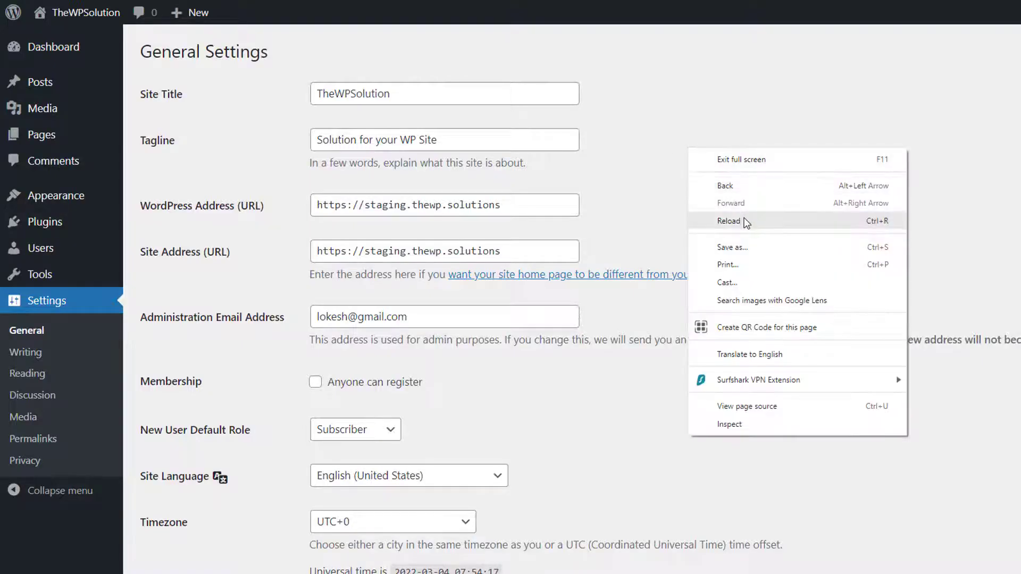
left_click(733, 219)
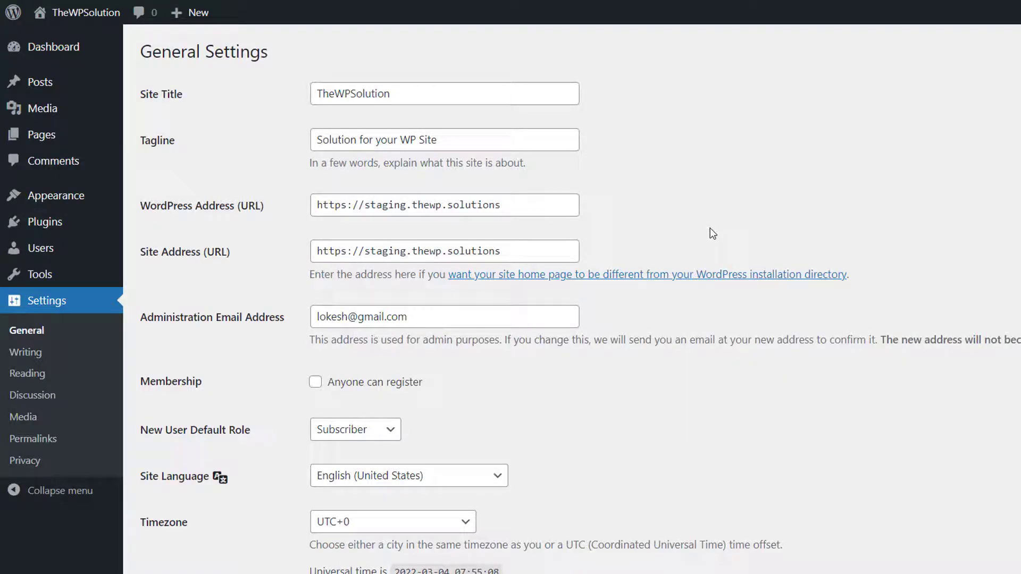
key("ctrl+Tab")
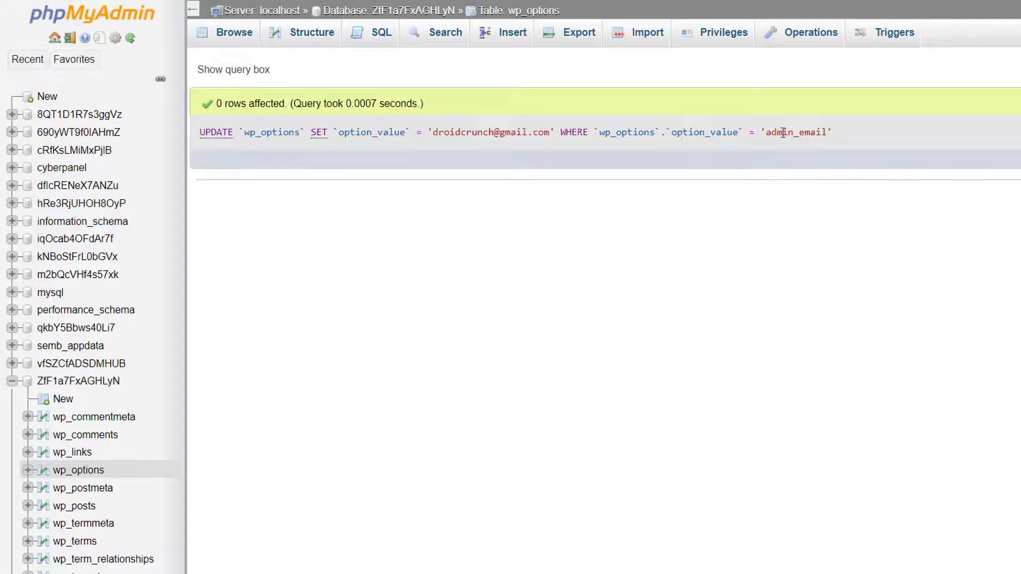
Browse wp_options and paste the prepared UPDATE query over the default SQL text
left_click(234, 45)
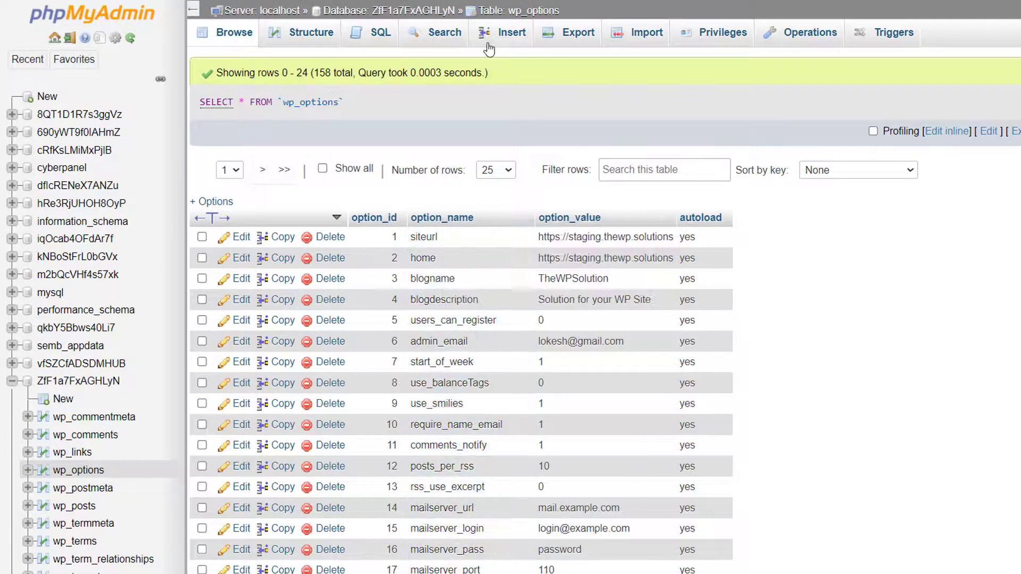
left_click(400, 38)
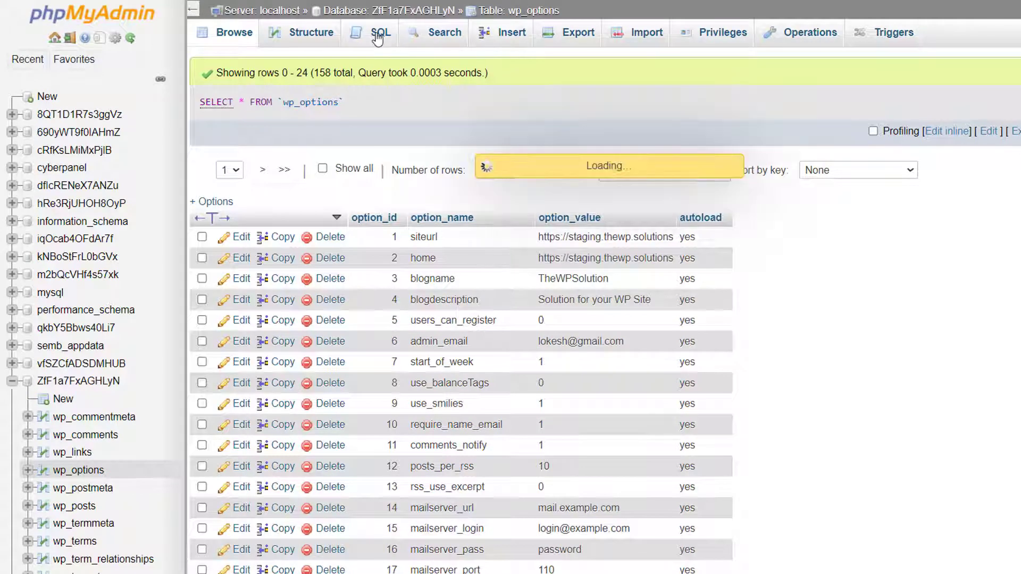
key("ctrl+a")
key("ctrl+v")
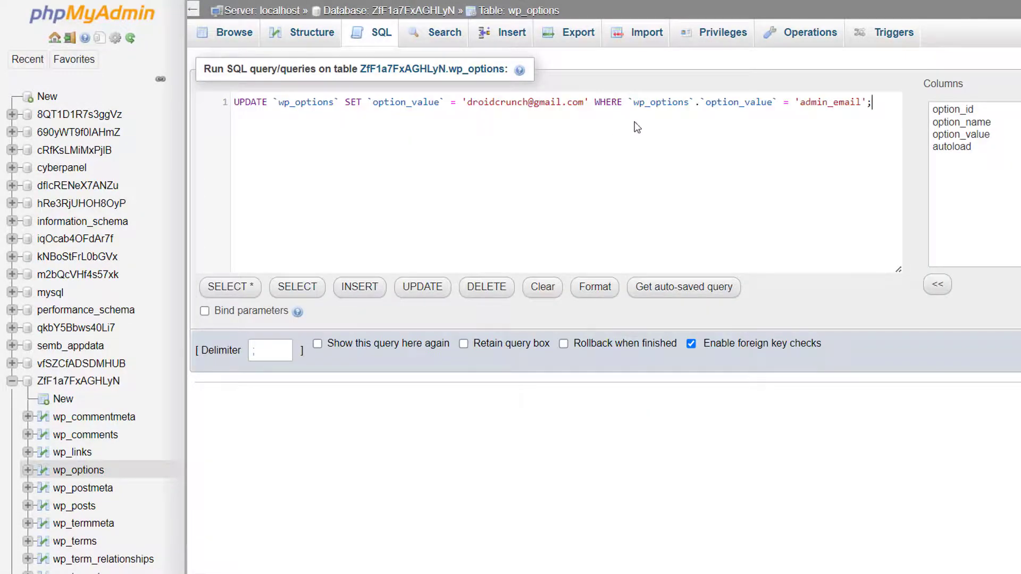
Change the WHERE column to option_name and run the query, updating 1 row
left_click(755, 102)
key("Right")
key("Right")
key("Right")
key("shift+Left")
key("shift+Left")
key("shift+Left")
key("shift+Left")
key("shift+Left")
type("name")
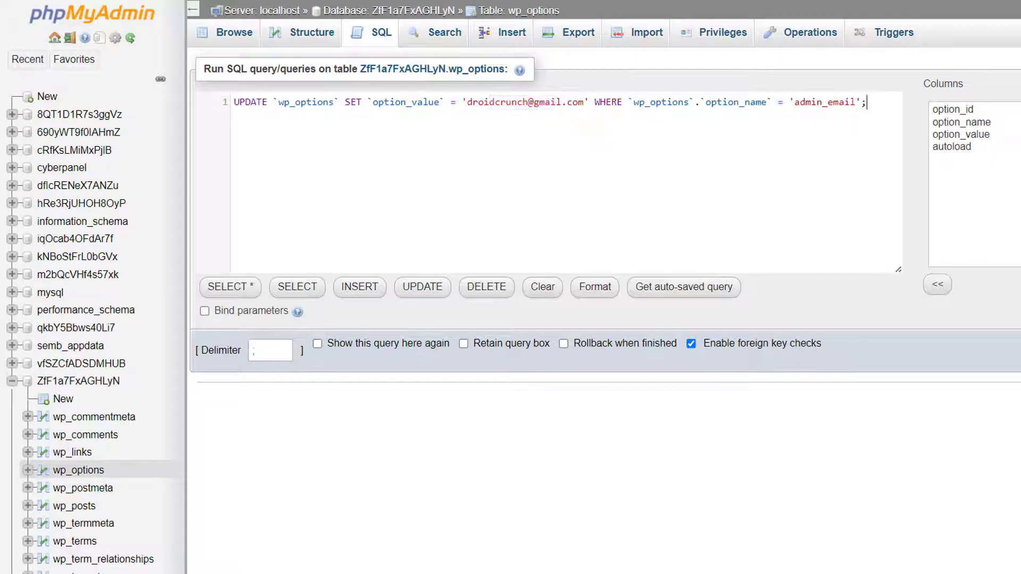
key("ctrl+Return")
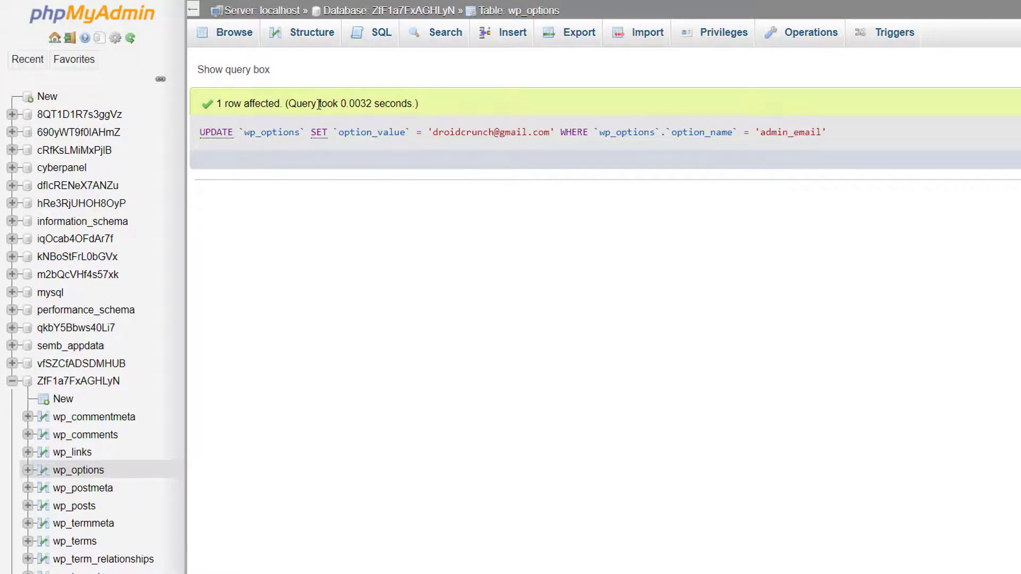
Reload WordPress General Settings and check that the Administration Email Address shows the new address
key("ctrl+Tab")
right_click(710, 152)
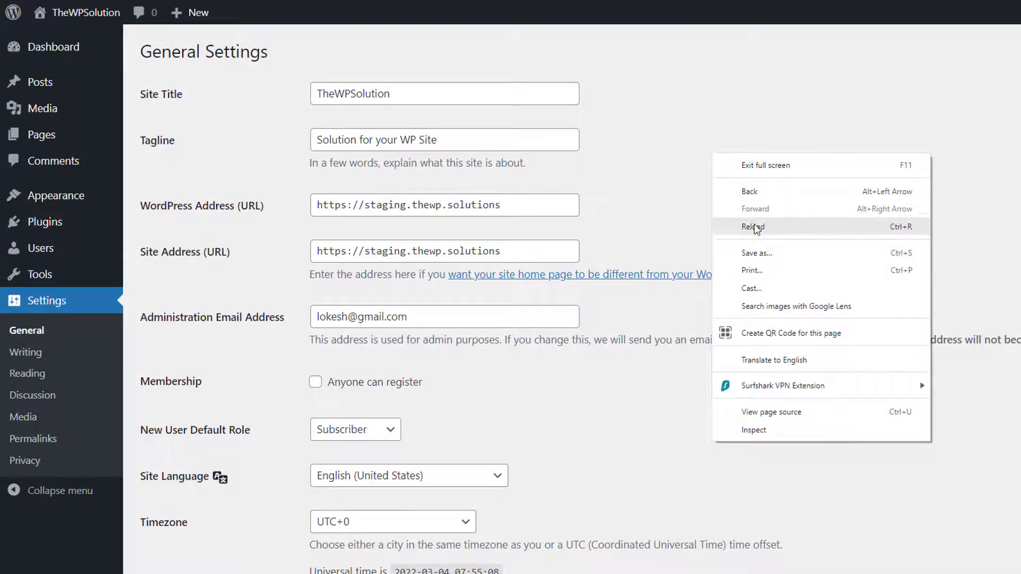
left_click(754, 224)
left_click_drag(319, 316, 520, 321)
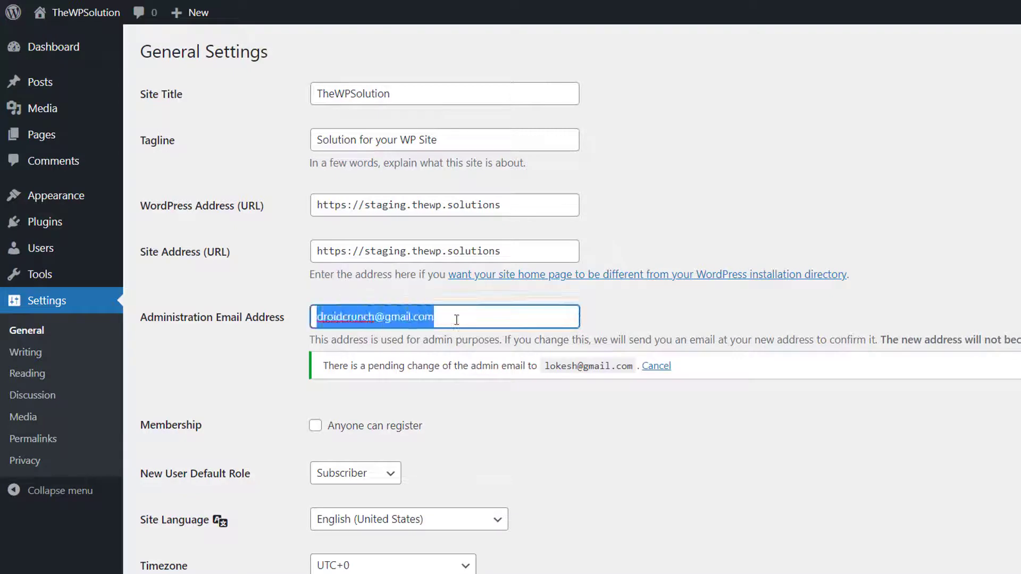
left_click(761, 250)
Cancel the pending admin e-mail change and recheck the Administration Email Address
left_click(673, 366)
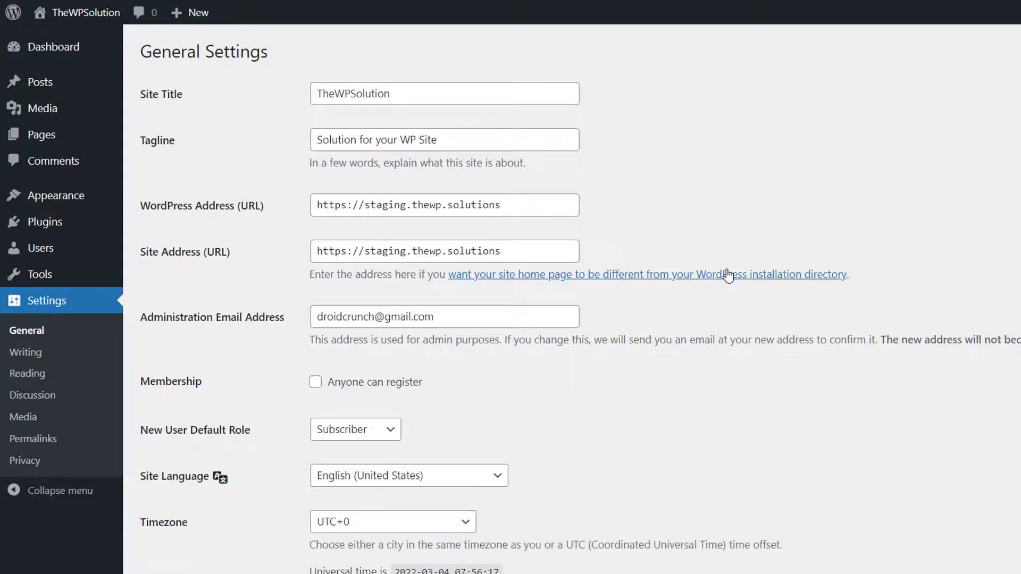
left_click_drag(325, 317, 502, 319)
left_click(812, 191)
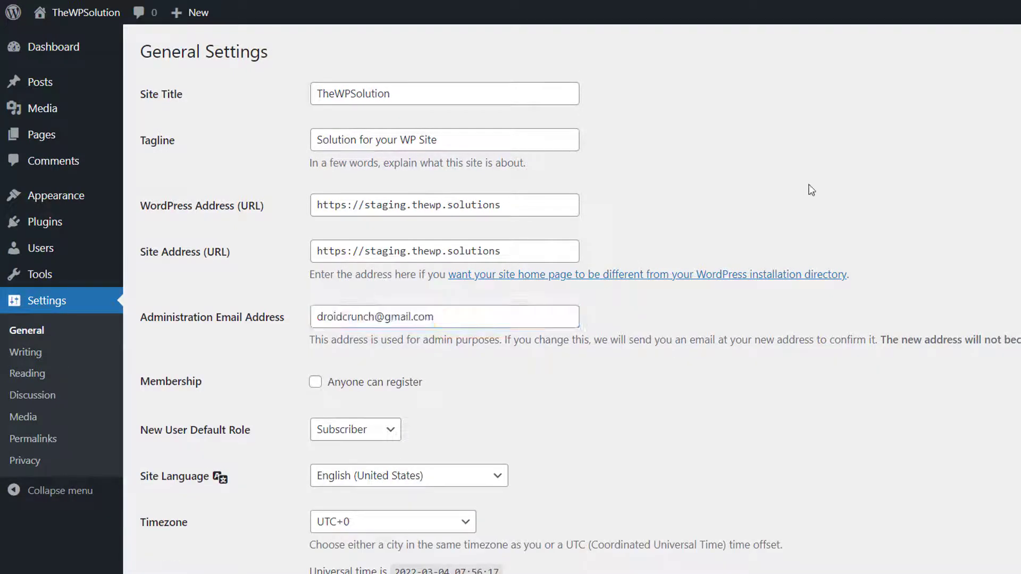